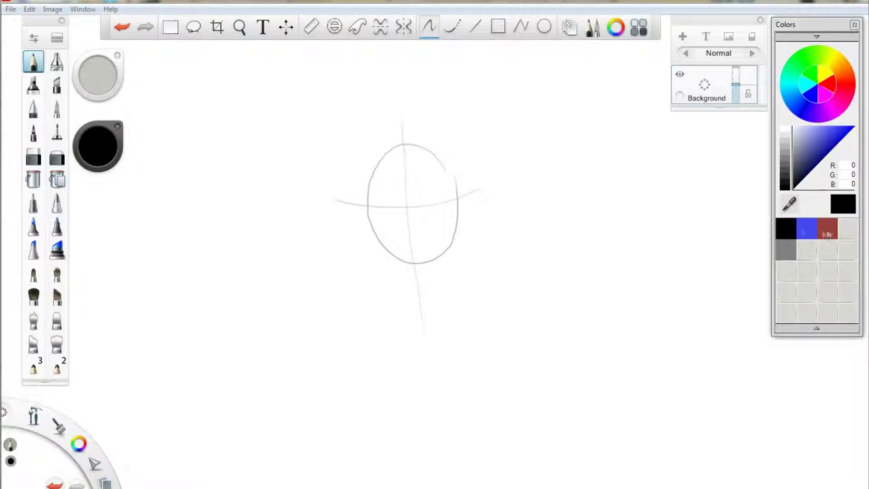
Step: Add a new layer above the background holding the oval head guidelines
click(34, 368)
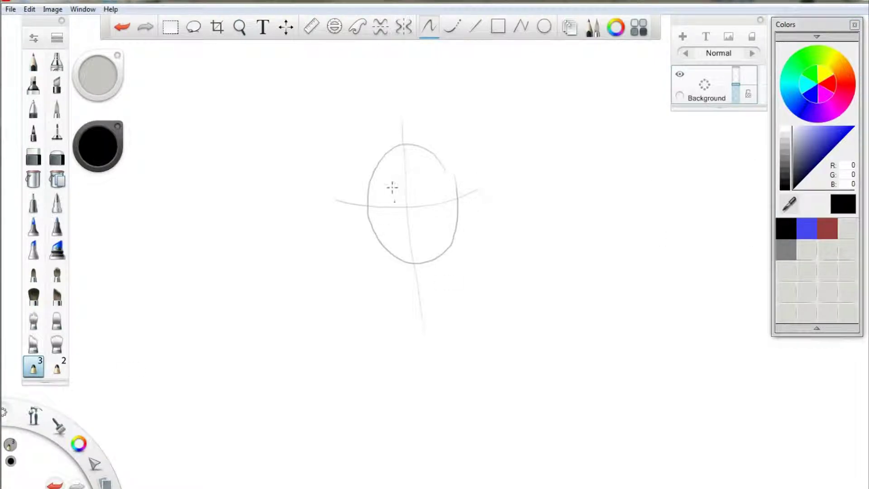
drag(362, 152, 370, 216)
click(122, 26)
click(682, 36)
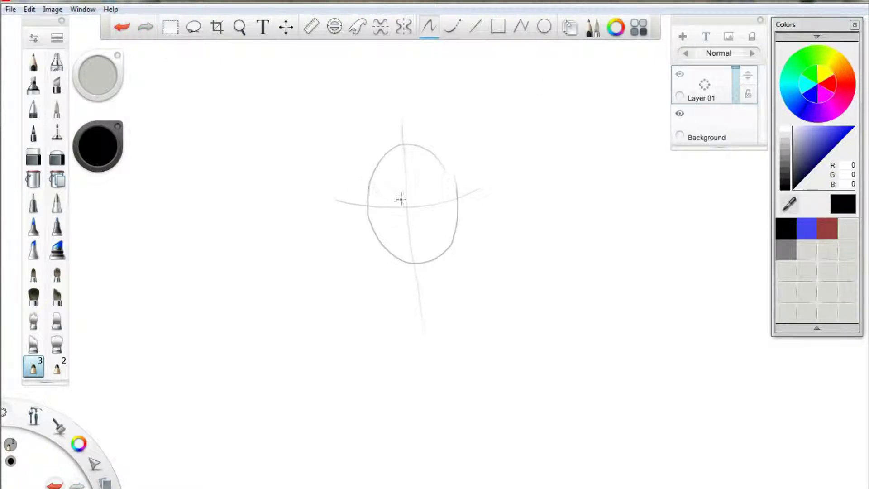
mouse_move(456, 220)
mouse_down()
mouse_move(461, 210)
mouse_move(448, 248)
mouse_move(414, 274)
mouse_up()
key(ctrl+z)
key(ctrl+z)
Step: Sketch the face outline with the Pencil over the oval guide, following both cheeks down to the chin
click(363, 169)
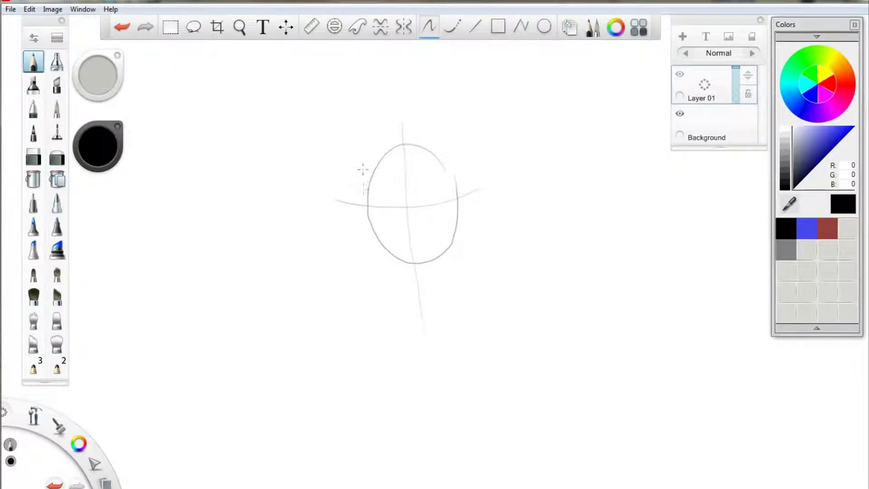
mouse_move(364, 169)
mouse_down()
mouse_move(369, 218)
mouse_move(403, 261)
mouse_up()
mouse_move(369, 209)
mouse_down()
mouse_move(389, 249)
mouse_move(419, 271)
mouse_move(458, 228)
mouse_move(461, 195)
mouse_move(428, 263)
mouse_move(392, 255)
mouse_up()
click(121, 28)
Step: Sketch the tiara's upper and lower edges across the forehead and a hairline sweeping down to one side
drag(406, 183, 370, 186)
mouse_move(401, 144)
mouse_down()
mouse_move(364, 164)
mouse_move(441, 180)
mouse_move(531, 168)
mouse_up()
key(ctrl+z)
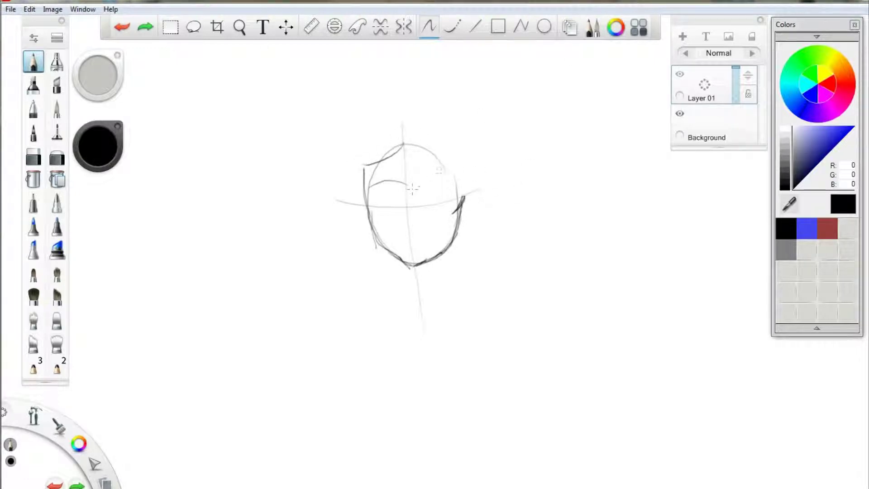
drag(408, 184, 429, 177)
mouse_move(402, 144)
mouse_down()
mouse_move(424, 157)
mouse_move(423, 141)
mouse_move(445, 185)
mouse_up()
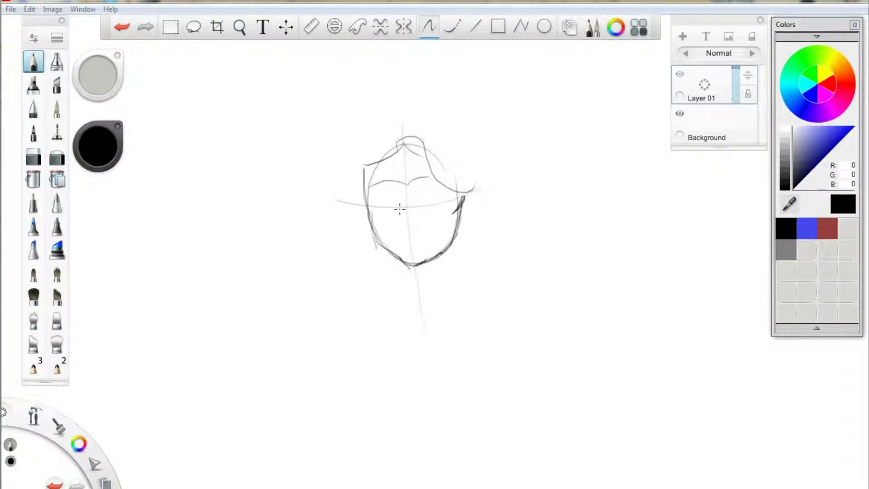
Step: Sketch two almond-shaped eyes with irises along the horizontal guideline
mouse_move(400, 207)
mouse_down()
mouse_move(374, 204)
mouse_move(397, 208)
mouse_move(373, 204)
mouse_move(397, 207)
mouse_up()
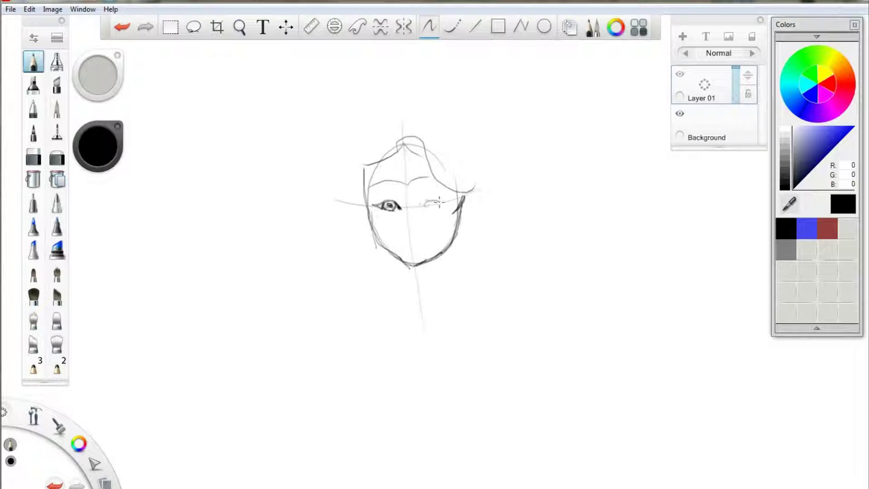
click(122, 27)
drag(419, 206, 444, 203)
click(122, 27)
click(122, 27)
click(121, 29)
Step: Draw a line for the side of the nose and darken the upper lids of both eyes
drag(403, 222, 404, 235)
key(e)
mouse_move(433, 200)
mouse_down()
mouse_move(393, 196)
mouse_move(401, 203)
mouse_move(371, 205)
mouse_up()
key(e)
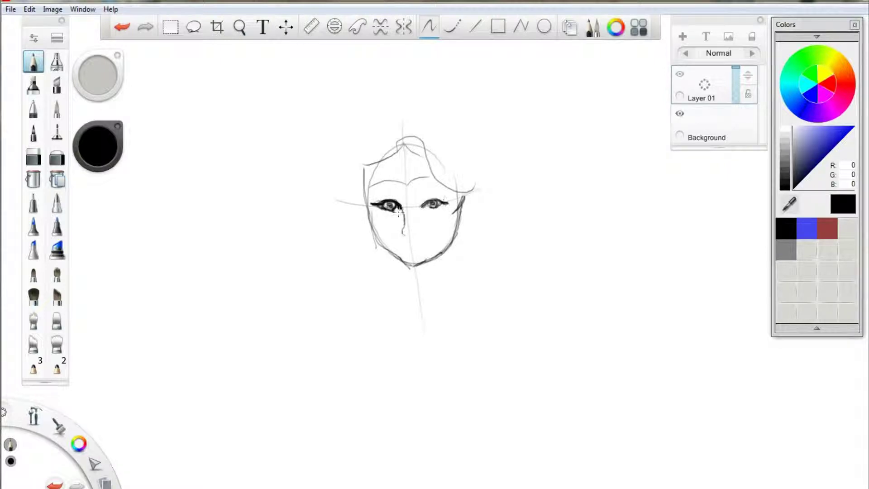
Step: Erase the heavy marks around the left eye and redraw its upper lash line
key(e)
mouse_move(385, 209)
mouse_down()
mouse_move(398, 202)
mouse_move(375, 204)
mouse_up()
key(e)
drag(367, 204, 389, 202)
Step: Draw small lips above the chin and replace the nose's side line with a tip and nostrils
mouse_move(422, 244)
mouse_down()
mouse_move(400, 244)
mouse_move(410, 248)
mouse_up()
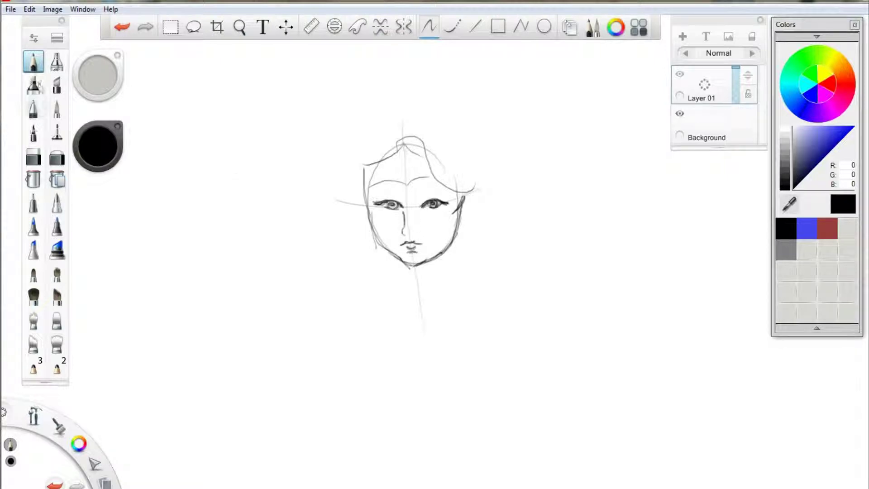
click(33, 156)
click(33, 62)
drag(411, 230, 405, 230)
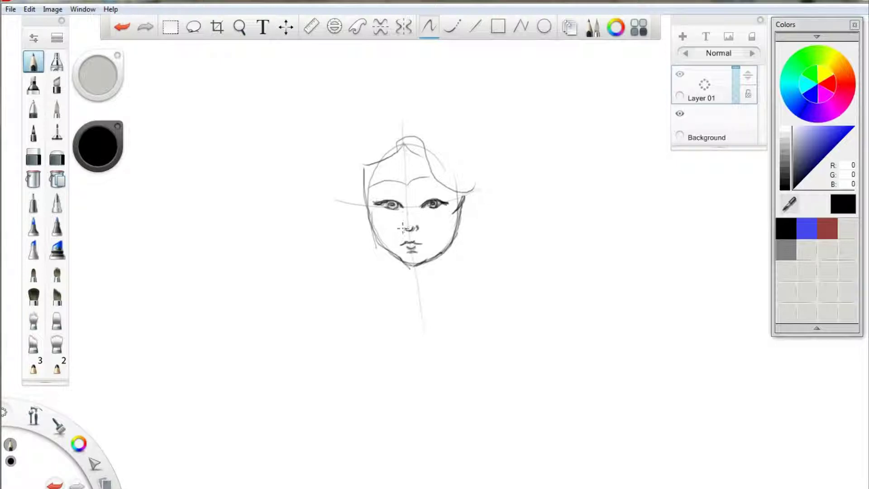
key(ctrl+z)
Step: Draw thick arched eyebrows above both eyes and faint marks for the nose bridge
mouse_move(406, 212)
mouse_down()
mouse_move(456, 256)
mouse_move(427, 179)
mouse_move(402, 196)
mouse_move(381, 194)
mouse_move(403, 194)
mouse_move(386, 185)
mouse_move(443, 193)
mouse_up()
drag(373, 194, 405, 191)
drag(426, 208, 430, 213)
Step: Add another layer and sketch the ears, the cheek shadows and a five-pointed star on the tiara
key(ctrl+l)
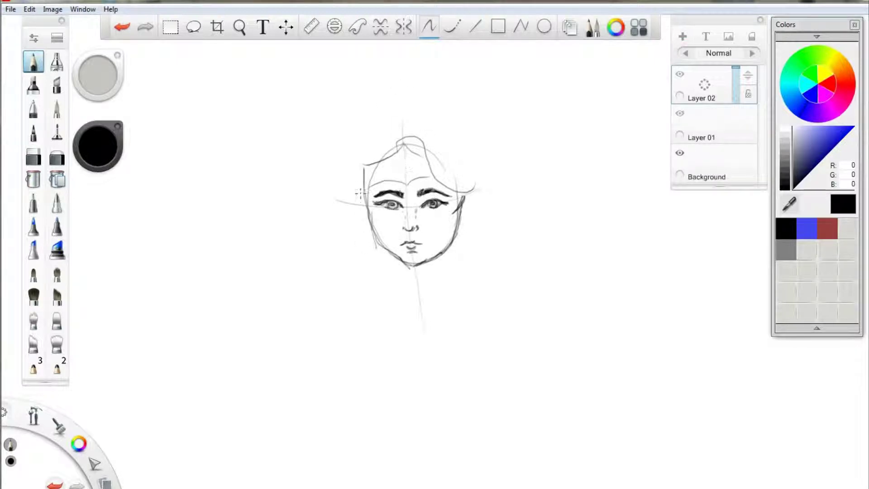
drag(364, 200, 368, 220)
mouse_move(458, 203)
mouse_down()
mouse_move(455, 213)
mouse_move(462, 195)
mouse_move(457, 237)
mouse_up()
drag(372, 217, 383, 228)
drag(447, 213, 452, 215)
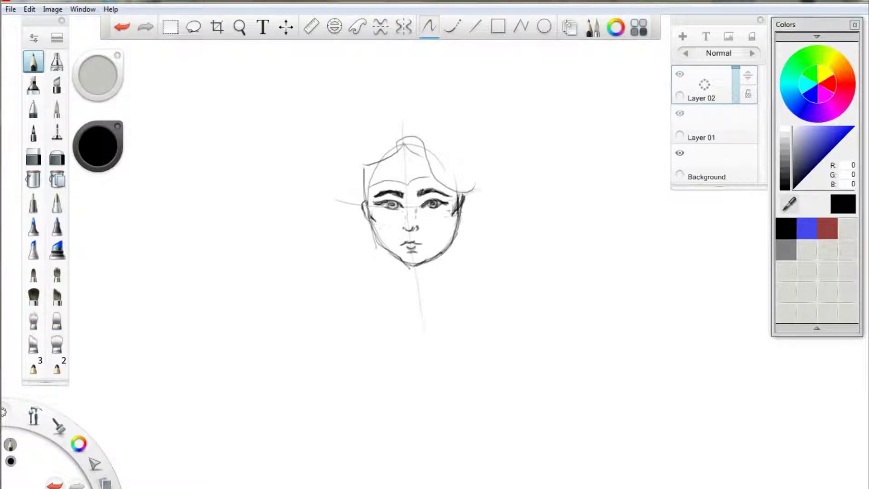
mouse_move(403, 160)
mouse_down()
mouse_move(400, 179)
mouse_move(406, 177)
mouse_up()
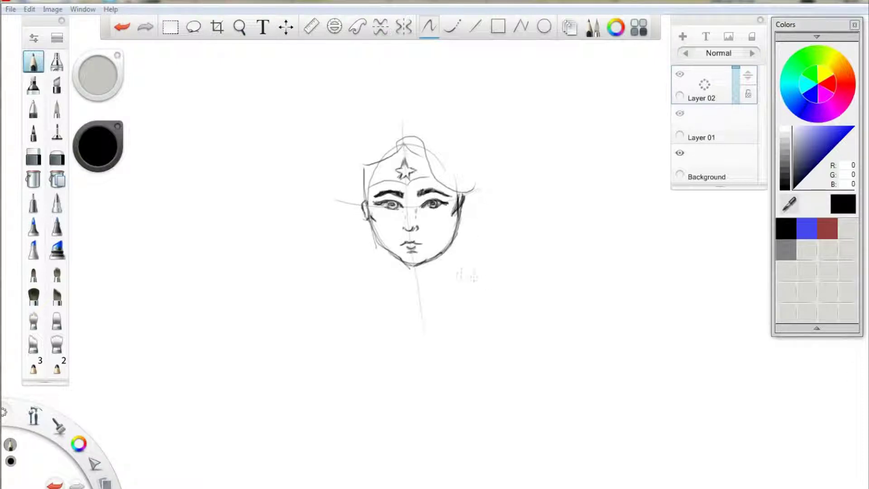
Step: Sketch the neck, both sloping shoulders and the collarbones below the head
mouse_move(379, 246)
mouse_down()
mouse_move(411, 265)
mouse_move(425, 254)
mouse_move(424, 265)
mouse_move(391, 254)
mouse_move(396, 284)
mouse_up()
mouse_move(430, 254)
mouse_down()
mouse_move(439, 278)
mouse_move(479, 296)
mouse_up()
drag(402, 277, 348, 300)
drag(442, 274, 492, 301)
drag(414, 284, 419, 287)
mouse_move(423, 279)
mouse_down()
mouse_move(418, 303)
mouse_move(396, 292)
mouse_move(438, 291)
mouse_up()
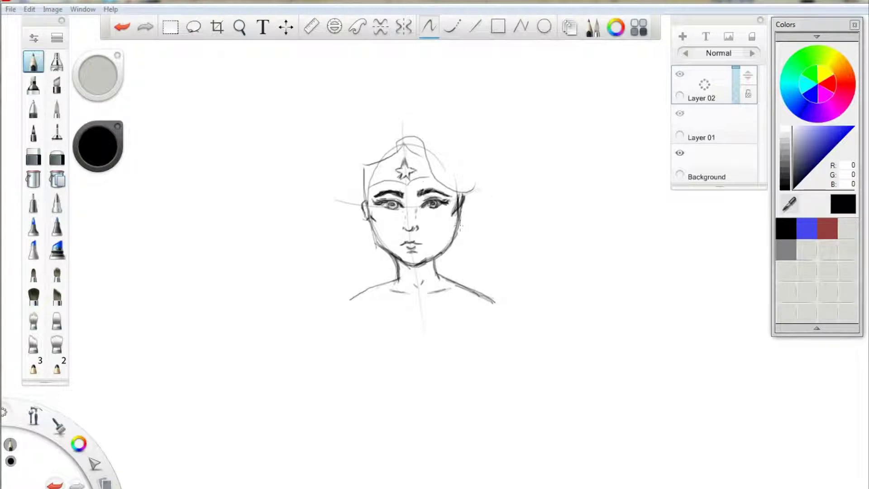
Step: Draw a star-shaped earring hanging from each ear
drag(458, 204, 462, 220)
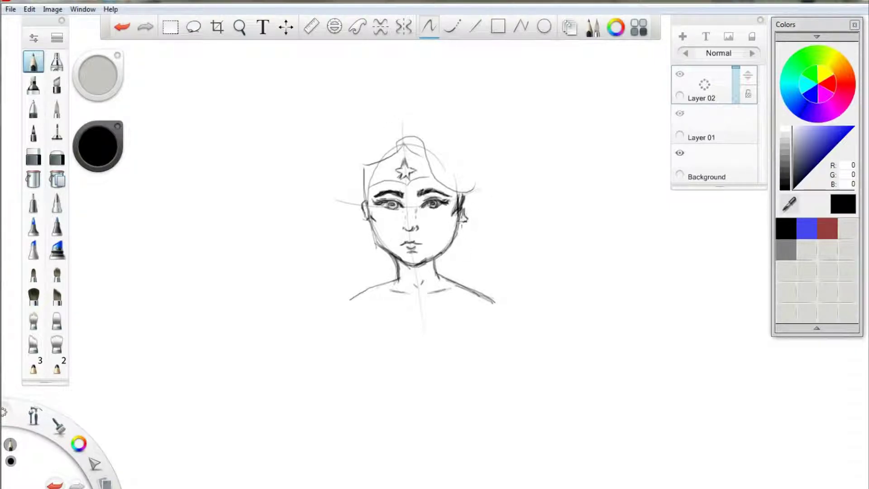
mouse_move(369, 215)
mouse_down()
mouse_move(365, 228)
mouse_move(372, 215)
mouse_up()
Step: Outline long wavy hair from the crown down both sides of the face to below the shoulders
mouse_move(382, 119)
mouse_down()
mouse_move(445, 141)
mouse_move(435, 126)
mouse_move(485, 172)
mouse_move(474, 216)
mouse_move(494, 265)
mouse_move(481, 263)
mouse_move(509, 300)
mouse_move(482, 314)
mouse_up()
drag(471, 242, 487, 264)
drag(503, 272, 513, 286)
mouse_move(446, 252)
mouse_down()
mouse_move(449, 294)
mouse_move(476, 325)
mouse_move(512, 299)
mouse_up()
mouse_move(391, 118)
mouse_down()
mouse_move(363, 124)
mouse_move(346, 167)
mouse_move(344, 147)
mouse_move(334, 278)
mouse_up()
mouse_move(338, 247)
mouse_down()
mouse_move(334, 263)
mouse_move(360, 293)
mouse_move(375, 253)
mouse_move(380, 291)
mouse_move(389, 265)
mouse_move(367, 326)
mouse_up()
mouse_move(365, 297)
mouse_down()
mouse_move(392, 333)
mouse_move(383, 279)
mouse_up()
drag(452, 291, 475, 322)
mouse_move(475, 321)
mouse_down()
mouse_move(463, 339)
mouse_move(508, 303)
mouse_up()
Step: Erase the shoulder lines that overlap the hair on both sides
click(33, 156)
mouse_move(384, 278)
mouse_down()
mouse_move(361, 291)
mouse_move(375, 284)
mouse_up()
mouse_move(470, 296)
mouse_down()
mouse_move(474, 312)
mouse_move(492, 303)
mouse_move(456, 282)
mouse_up()
drag(513, 311, 517, 304)
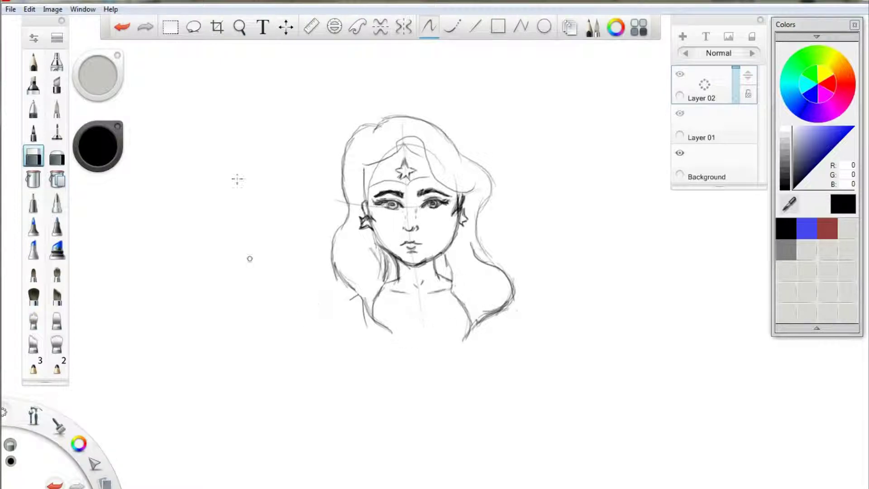
Step: Draw the left hair lock's tip and a rounded left shoulder, and lighten their heavy strokes with the eraser
click(33, 62)
mouse_move(359, 296)
mouse_down()
mouse_move(336, 313)
mouse_move(333, 334)
mouse_move(368, 350)
mouse_up()
drag(373, 312, 369, 351)
mouse_move(361, 294)
mouse_down()
mouse_move(326, 333)
mouse_move(327, 323)
mouse_up()
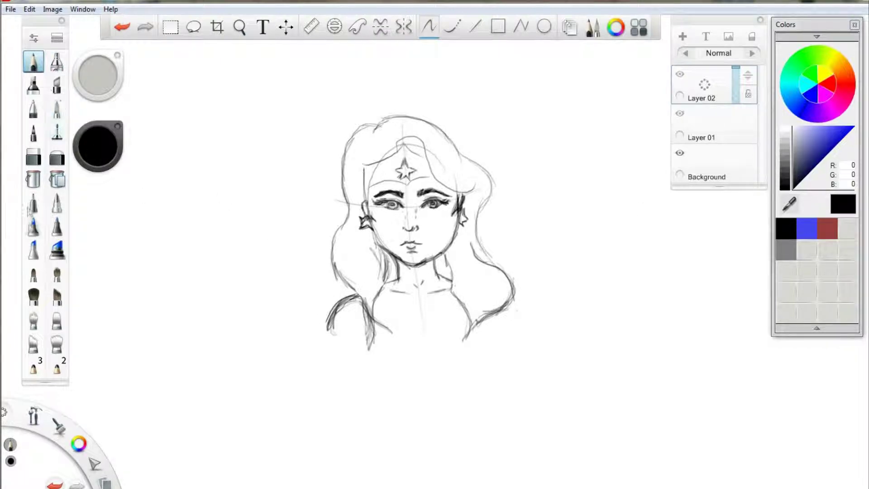
click(34, 156)
mouse_move(371, 349)
mouse_down()
mouse_move(369, 313)
mouse_move(346, 303)
mouse_move(336, 322)
mouse_move(326, 317)
mouse_move(356, 294)
mouse_move(320, 320)
mouse_up()
Step: Hide the Background guideline layer and darken the swept fringe, the right hair curve and the jawline
click(34, 63)
mouse_move(395, 153)
mouse_down()
mouse_move(416, 140)
mouse_move(432, 171)
mouse_move(465, 189)
mouse_move(471, 182)
mouse_move(446, 185)
mouse_up()
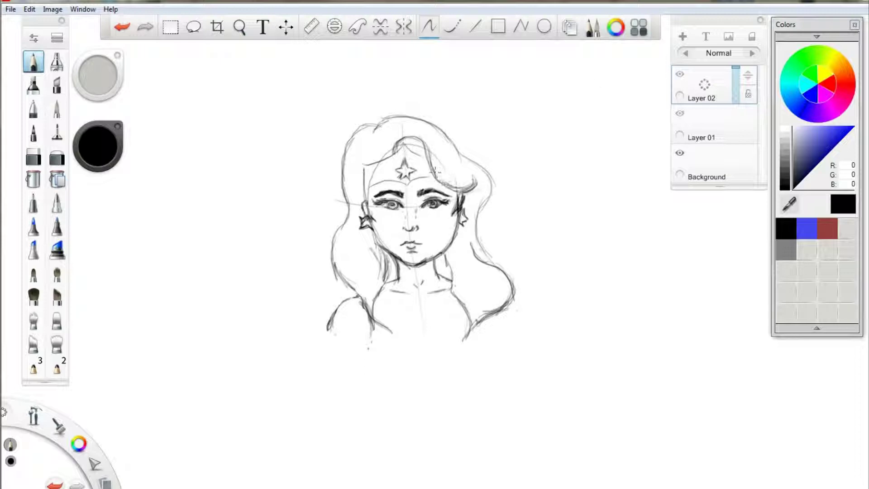
click(680, 153)
mouse_move(479, 257)
mouse_down()
mouse_move(495, 267)
mouse_move(476, 266)
mouse_move(511, 289)
mouse_move(496, 313)
mouse_up()
drag(502, 277, 485, 317)
mouse_move(393, 249)
mouse_down()
mouse_move(397, 263)
mouse_move(416, 268)
mouse_move(390, 254)
mouse_move(453, 247)
mouse_move(460, 215)
mouse_move(449, 185)
mouse_up()
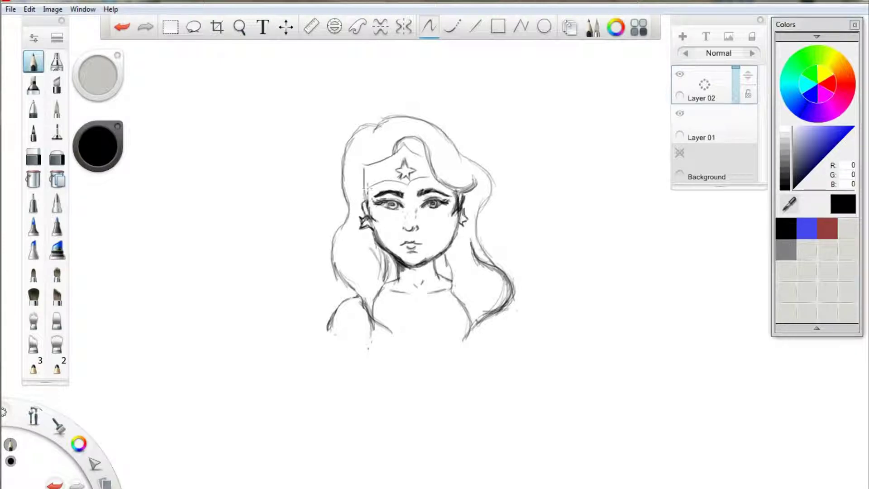
Step: Shade the cheek sides, darken the tiara's lower edge and left end, and add strands to the fringe
key(ctrl+z)
drag(365, 204, 376, 220)
drag(366, 188, 409, 184)
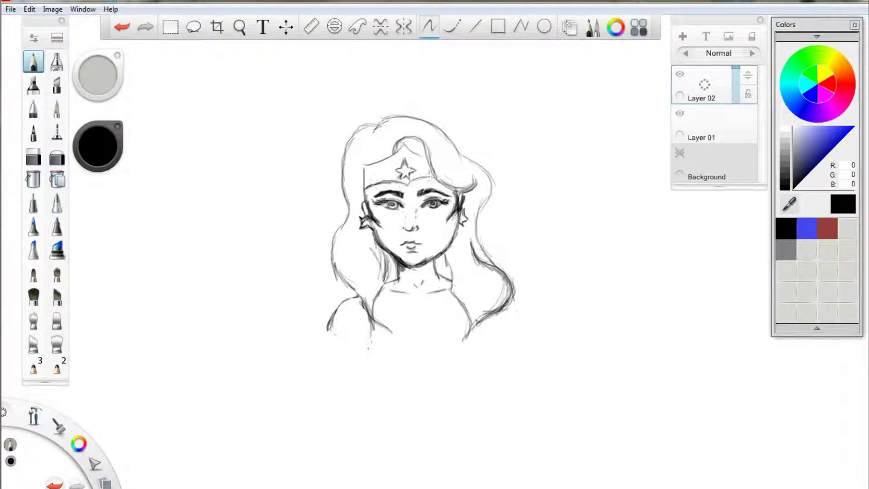
drag(374, 160, 366, 162)
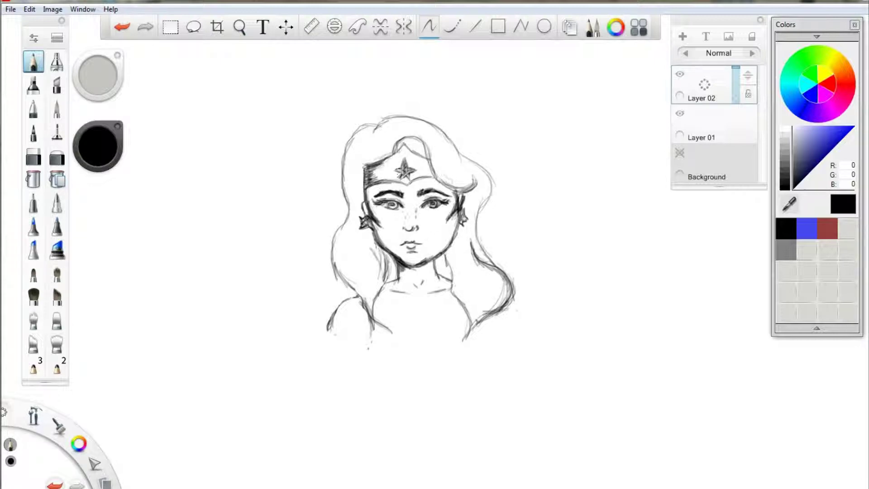
mouse_move(399, 138)
mouse_down()
mouse_move(428, 164)
mouse_move(407, 140)
mouse_move(437, 154)
mouse_move(445, 176)
mouse_move(470, 178)
mouse_move(469, 165)
mouse_move(426, 150)
mouse_move(425, 141)
mouse_move(446, 157)
mouse_move(385, 150)
mouse_up()
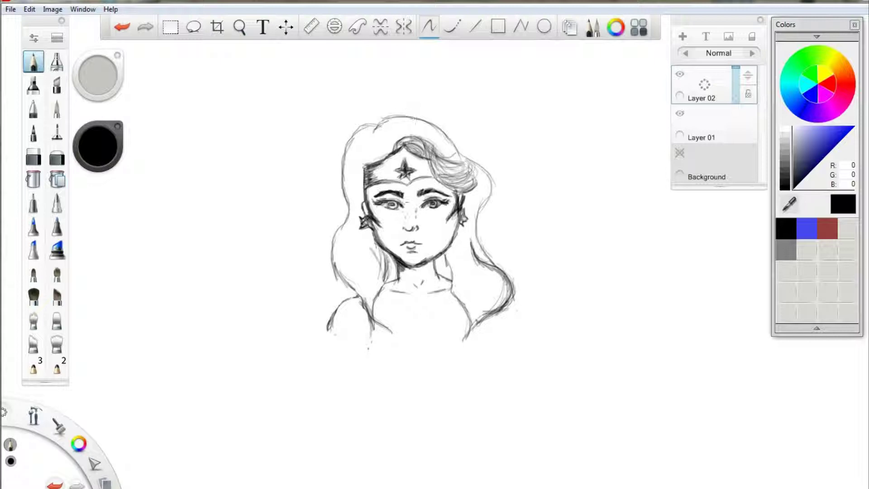
Step: Sketch the bust lines and a curved strapless neckline with dark hatching along its edge
mouse_move(419, 329)
mouse_down()
mouse_move(382, 325)
mouse_move(426, 334)
mouse_move(470, 322)
mouse_move(433, 333)
mouse_move(389, 313)
mouse_up()
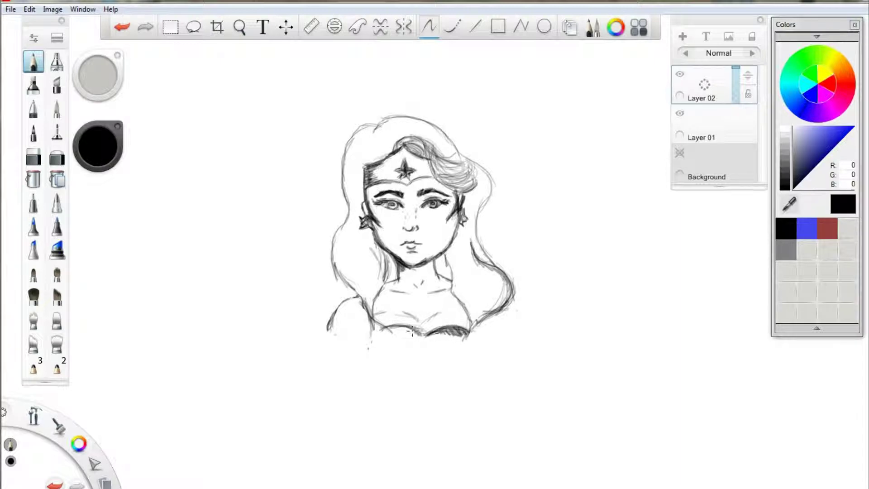
mouse_move(412, 331)
mouse_down()
mouse_move(387, 327)
mouse_move(372, 344)
mouse_up()
Step: Fill the left side of the hair with dense strands from the crown down to the lock's tip
drag(385, 315, 376, 355)
drag(376, 278, 359, 326)
mouse_move(395, 250)
mouse_down()
mouse_move(369, 313)
mouse_move(373, 353)
mouse_move(338, 268)
mouse_move(366, 272)
mouse_move(375, 253)
mouse_move(369, 230)
mouse_move(360, 285)
mouse_move(348, 232)
mouse_move(360, 285)
mouse_move(349, 236)
mouse_move(337, 260)
mouse_move(343, 237)
mouse_move(345, 272)
mouse_move(365, 192)
mouse_move(353, 181)
mouse_move(359, 163)
mouse_move(344, 199)
mouse_move(339, 155)
mouse_move(375, 150)
mouse_move(362, 167)
mouse_move(371, 136)
mouse_move(382, 139)
mouse_move(362, 131)
mouse_move(343, 158)
mouse_move(358, 136)
mouse_move(377, 136)
mouse_move(362, 168)
mouse_move(384, 136)
mouse_move(331, 186)
mouse_move(357, 136)
mouse_move(335, 185)
mouse_move(344, 204)
mouse_move(339, 240)
mouse_move(351, 183)
mouse_up()
drag(351, 145, 348, 218)
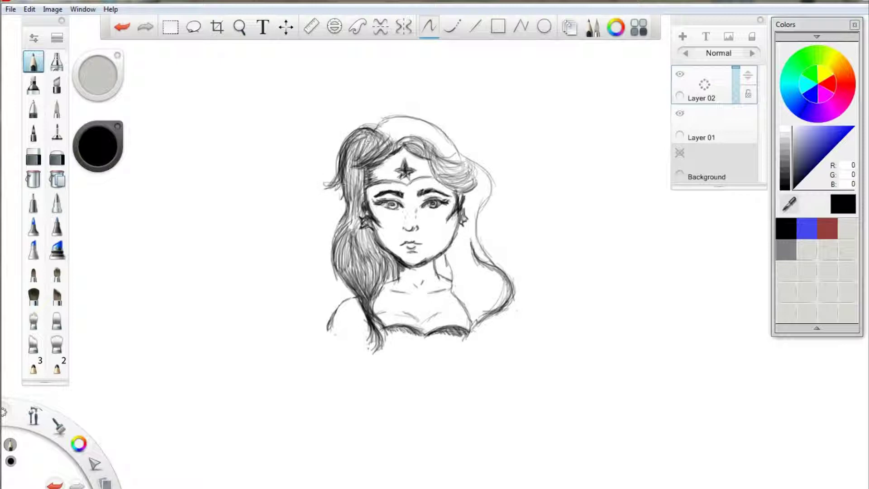
Step: Shade the crown and upper right hair with strands, and blacken the tiara star and both earrings
mouse_move(382, 122)
mouse_down()
mouse_move(453, 154)
mouse_move(398, 133)
mouse_move(455, 163)
mouse_move(445, 167)
mouse_move(473, 190)
mouse_move(441, 156)
mouse_move(437, 136)
mouse_move(410, 129)
mouse_move(435, 150)
mouse_move(442, 172)
mouse_move(460, 167)
mouse_move(471, 179)
mouse_move(390, 131)
mouse_move(443, 135)
mouse_move(408, 123)
mouse_move(493, 194)
mouse_move(475, 182)
mouse_move(468, 210)
mouse_move(507, 261)
mouse_move(471, 236)
mouse_move(471, 199)
mouse_move(456, 237)
mouse_move(473, 265)
mouse_move(516, 280)
mouse_move(476, 267)
mouse_move(465, 243)
mouse_move(450, 281)
mouse_move(460, 238)
mouse_move(462, 272)
mouse_up()
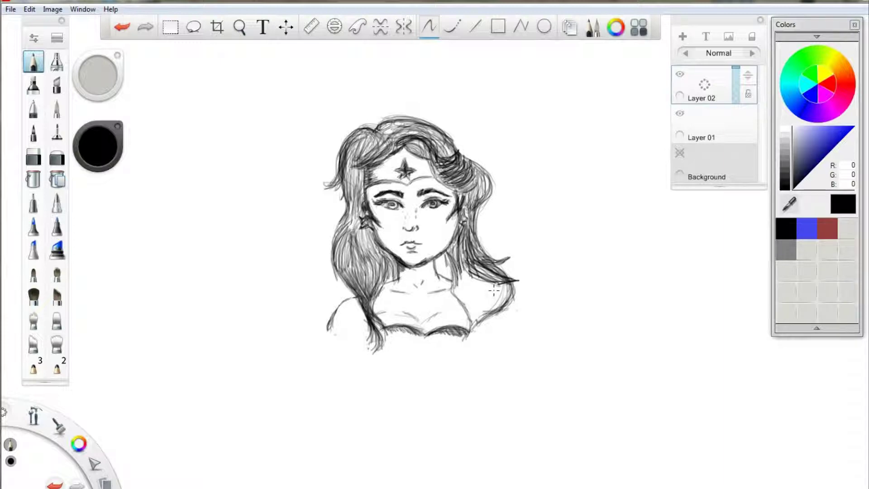
mouse_move(486, 175)
mouse_down()
mouse_move(467, 210)
mouse_move(489, 158)
mouse_move(463, 222)
mouse_move(464, 213)
mouse_up()
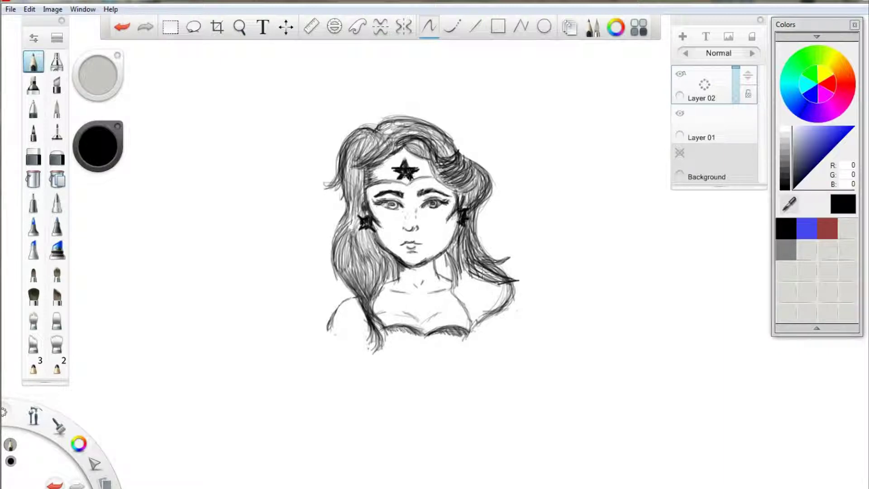
Step: Fill the lower right hair with dense dark strands down to the shoulder
mouse_move(470, 239)
mouse_down()
mouse_move(497, 294)
mouse_move(480, 313)
mouse_up()
mouse_move(502, 283)
mouse_down()
mouse_move(478, 317)
mouse_move(471, 293)
mouse_up()
drag(482, 262, 453, 301)
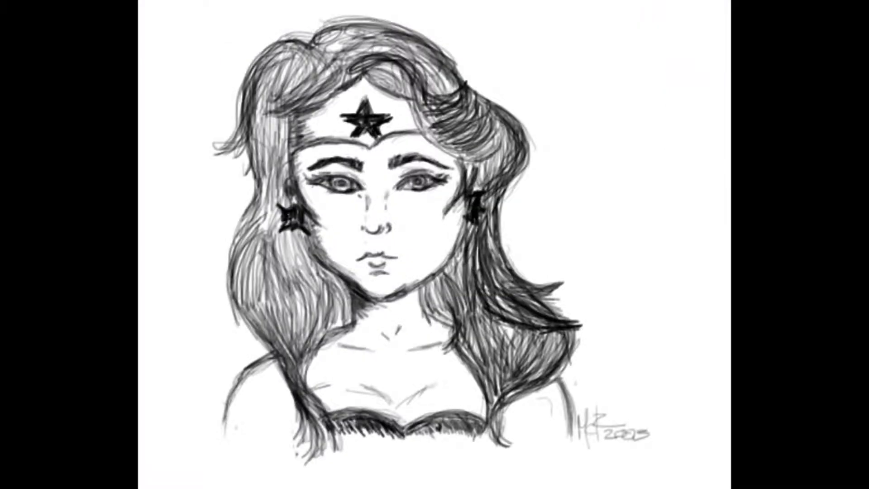